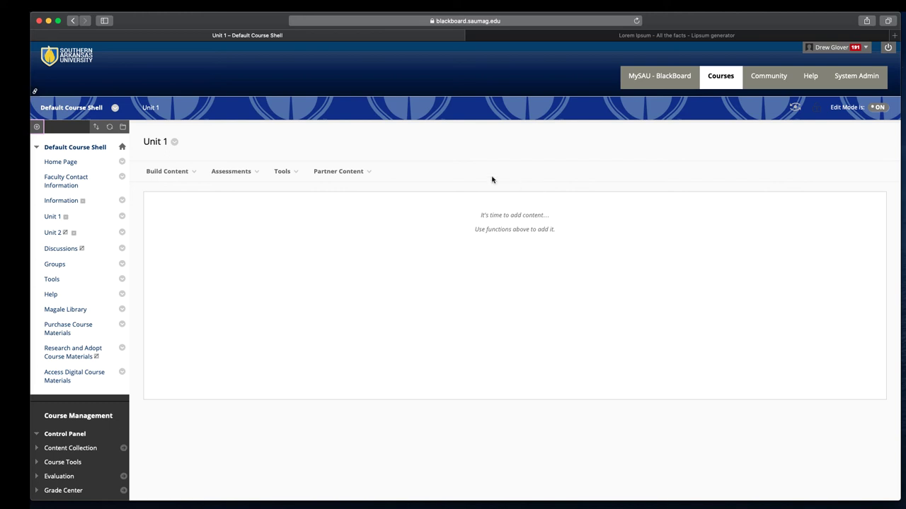
# Step: Start a new course-menu web link, give it a name and make it available to users
pyautogui.click(38, 129)
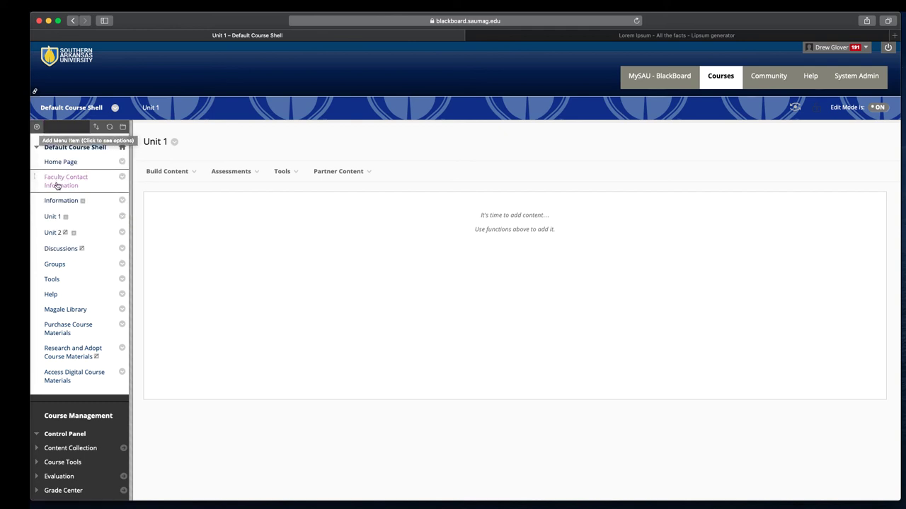
pyautogui.click(60, 199)
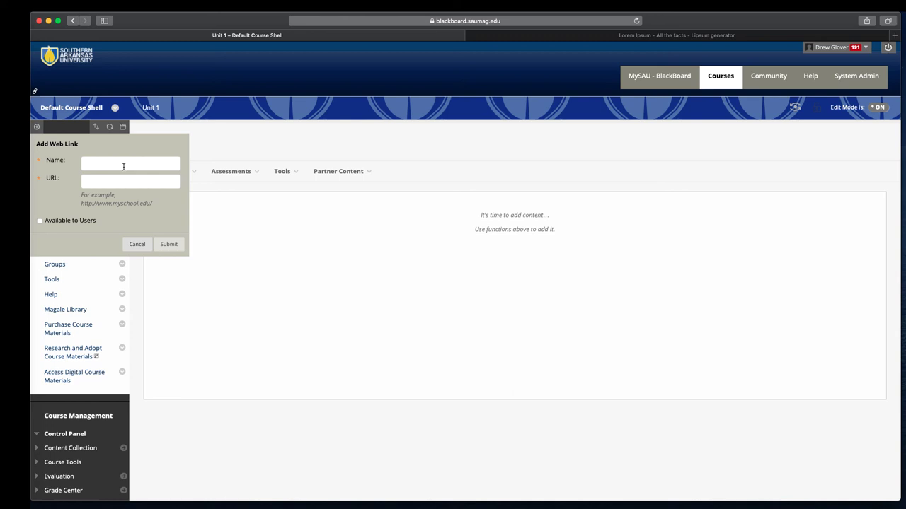
pyautogui.write('Magale Library')
pyautogui.click(102, 181)
pyautogui.click(40, 221)
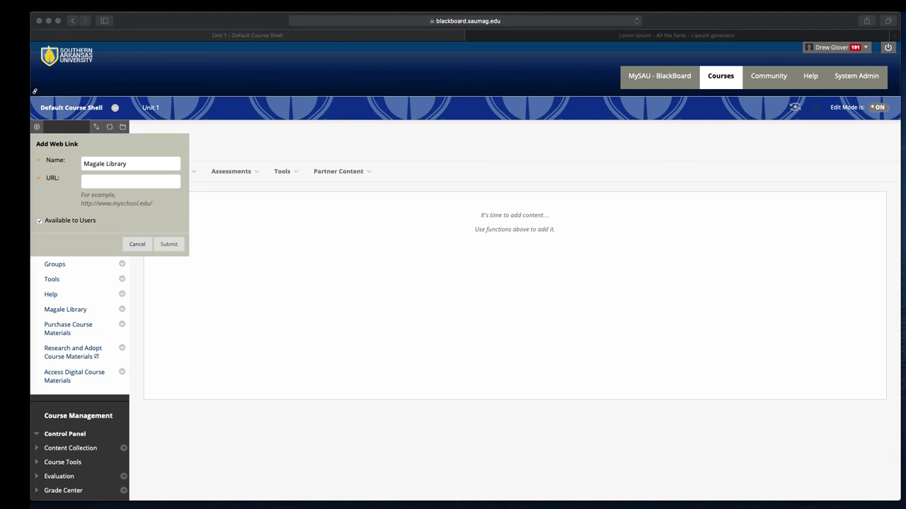
pyautogui.click(128, 182)
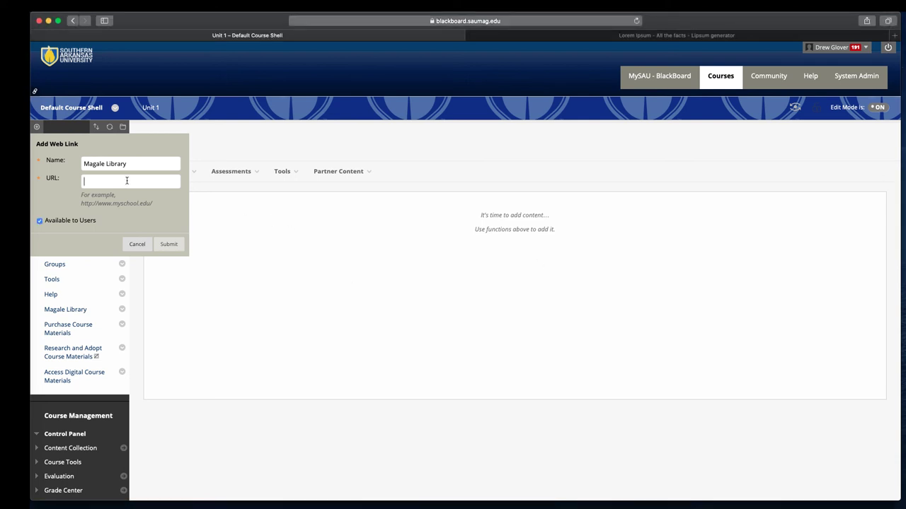
pyautogui.write('https://unsplash.com/')
pyautogui.hotkey('shift', 'Tab')
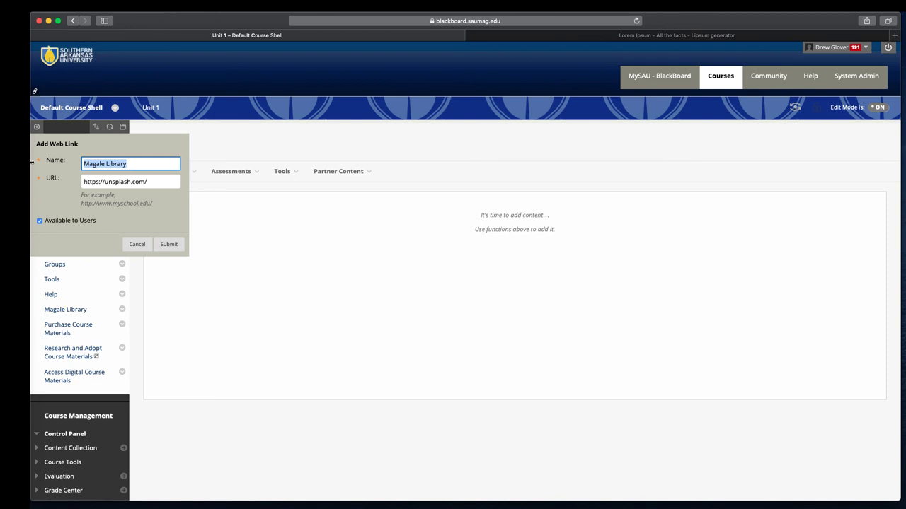
pyautogui.write('Unsplash')
pyautogui.click(131, 164)
pyautogui.click(166, 245)
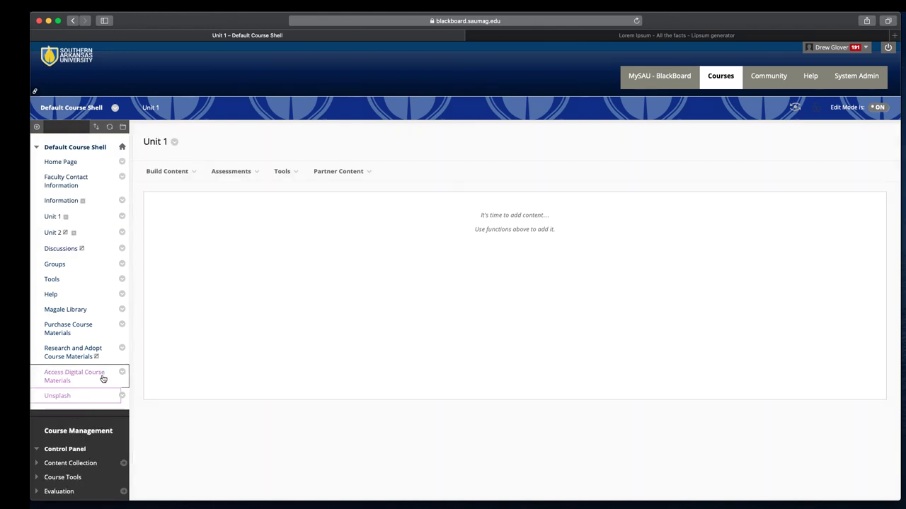
pyautogui.click(64, 398)
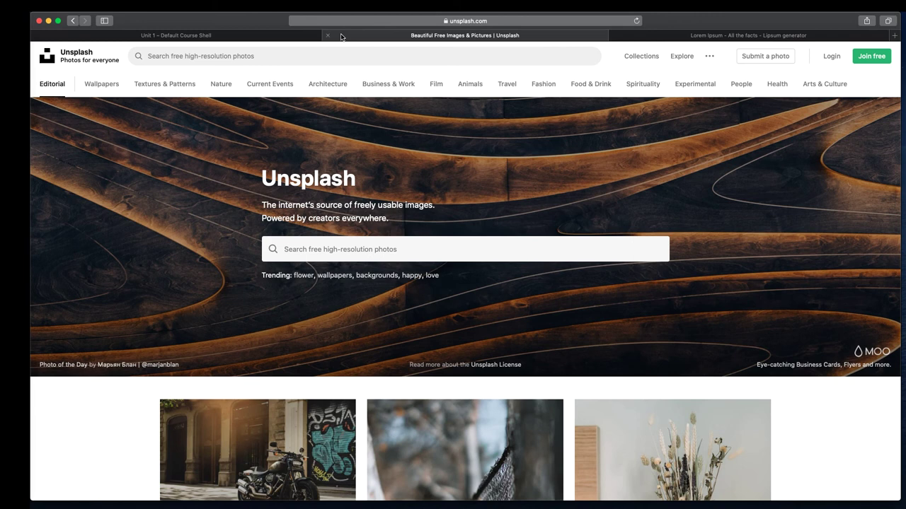
pyautogui.click(329, 37)
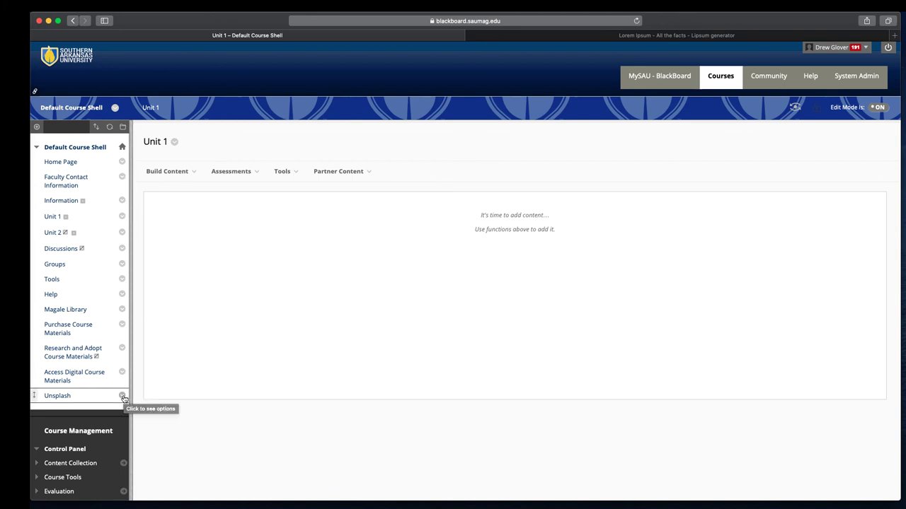
pyautogui.click(122, 397)
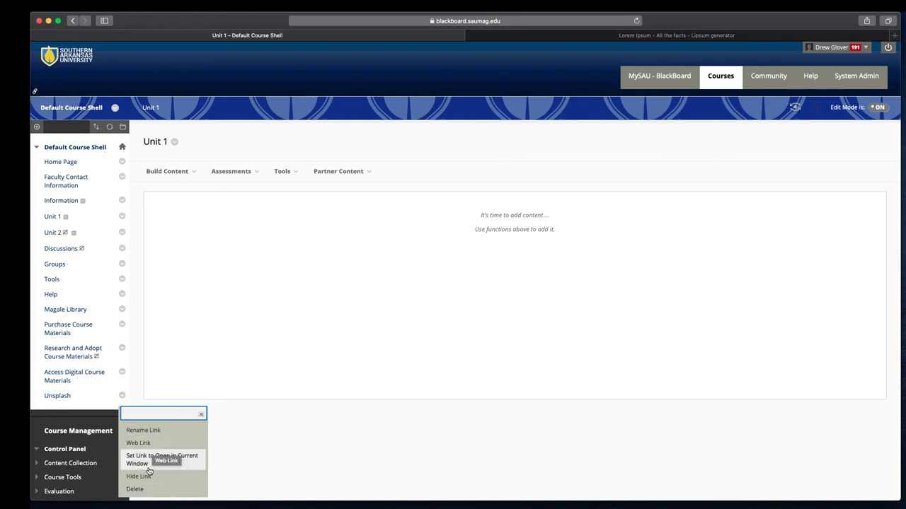
pyautogui.click(200, 415)
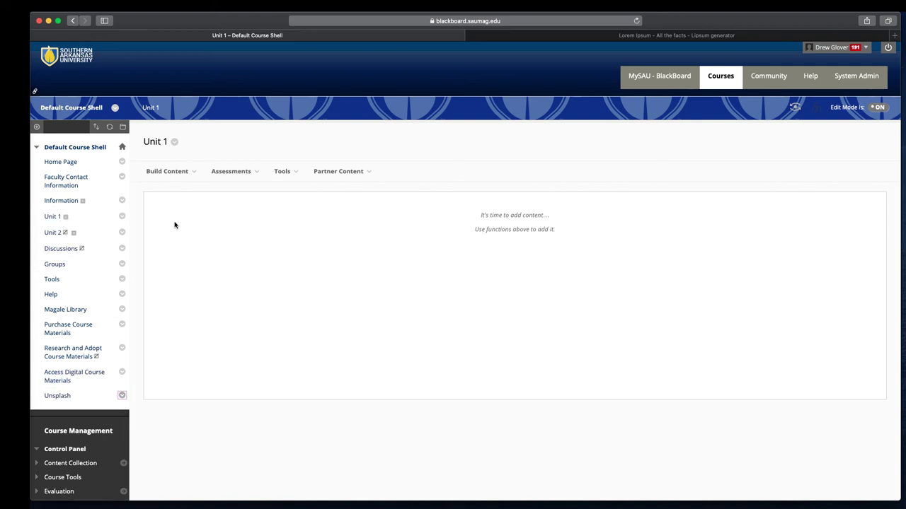
pyautogui.click(187, 179)
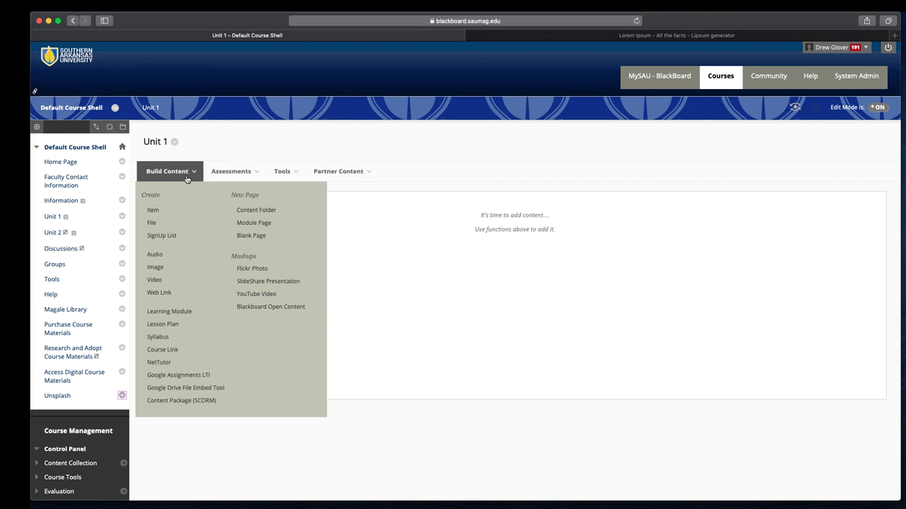
pyautogui.click(170, 292)
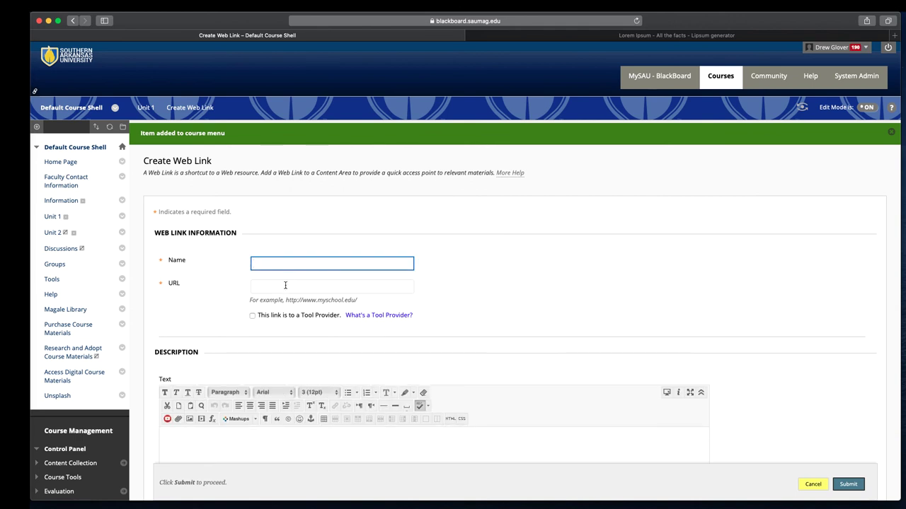
pyautogui.click(273, 267)
pyautogui.write('Unsplash')
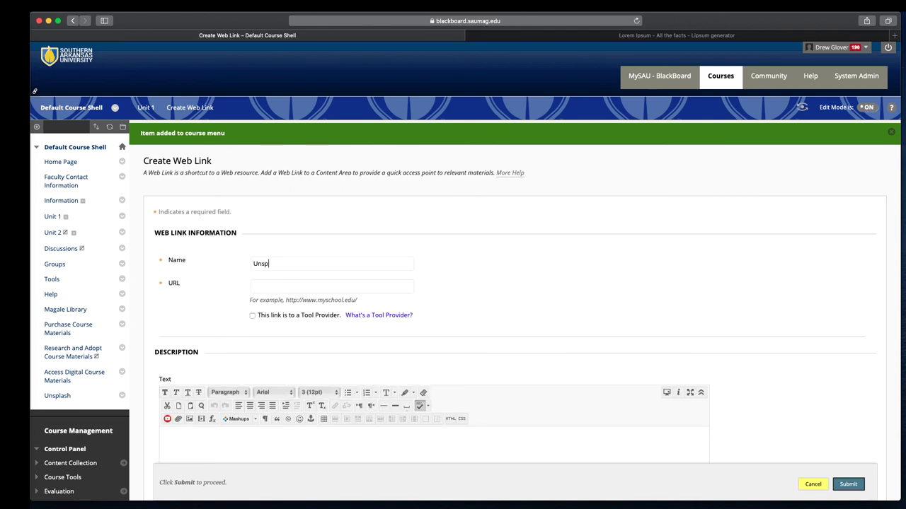
pyautogui.click(284, 286)
pyautogui.write('https://unsplash.com/')
pyautogui.scroll(-4, 541, 268)
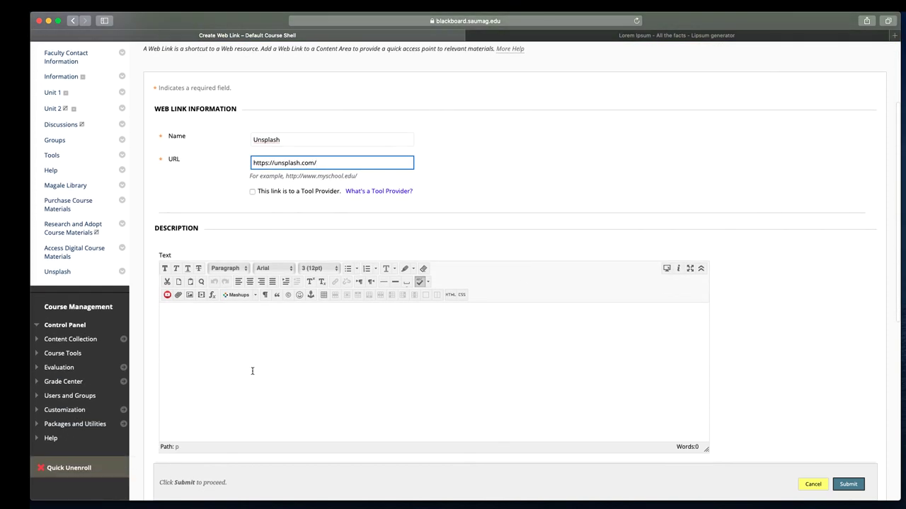
pyautogui.click(252, 370)
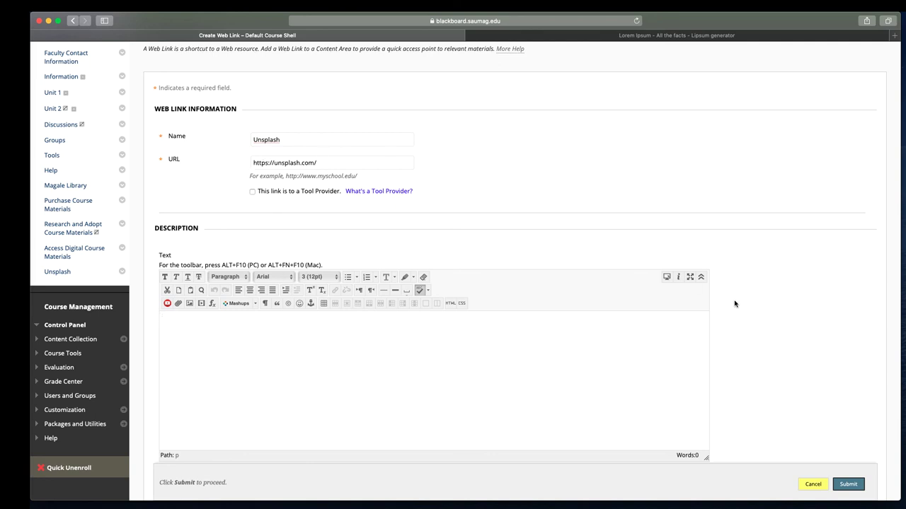
# Step: Set Track Number of Views to Yes and submit the Unsplash web link
pyautogui.scroll(-5, 208, 329)
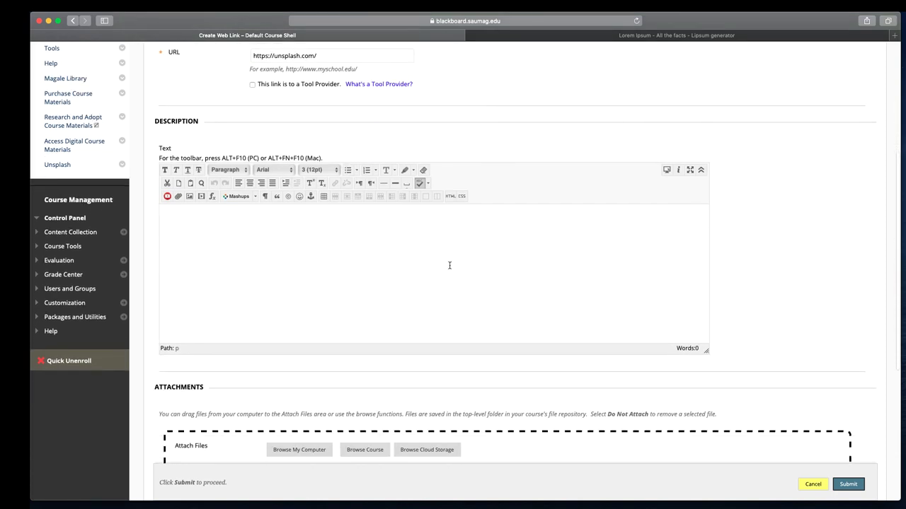
pyautogui.scroll(-3, 449, 265)
pyautogui.scroll(-8, 755, 387)
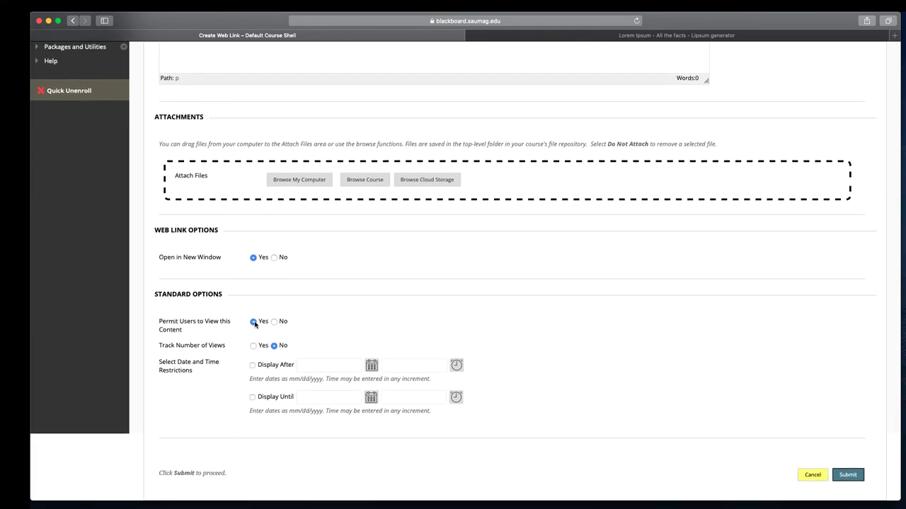
pyautogui.click(252, 346)
pyautogui.click(848, 475)
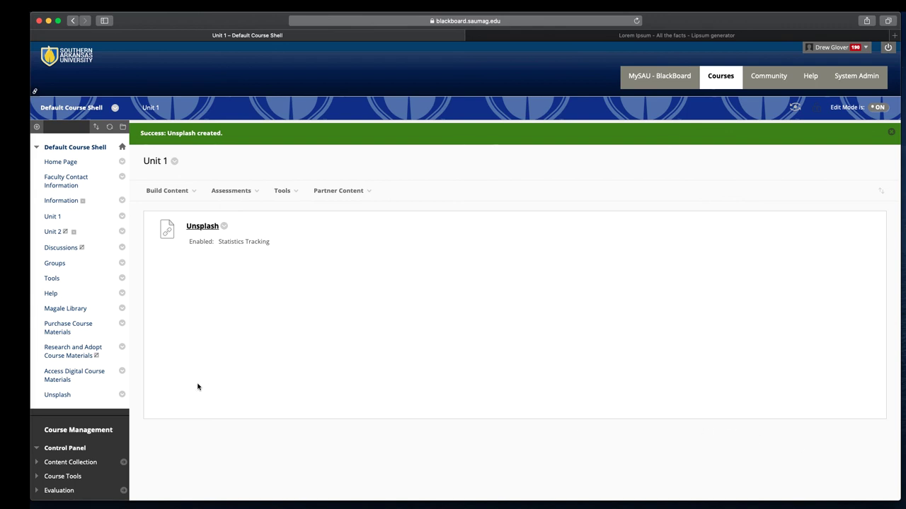
# Step: Open Unit 1's Build Content menu to add a new item
pyautogui.moveTo(101, 404)
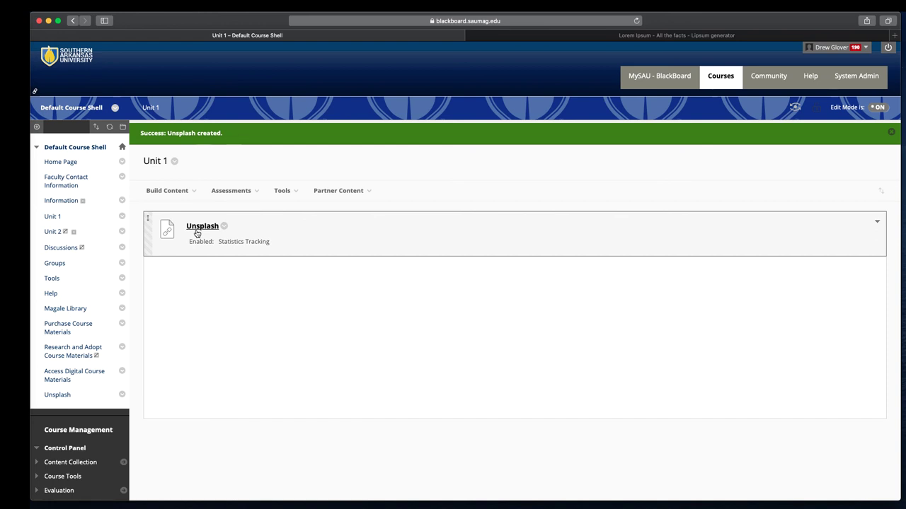
pyautogui.click(181, 192)
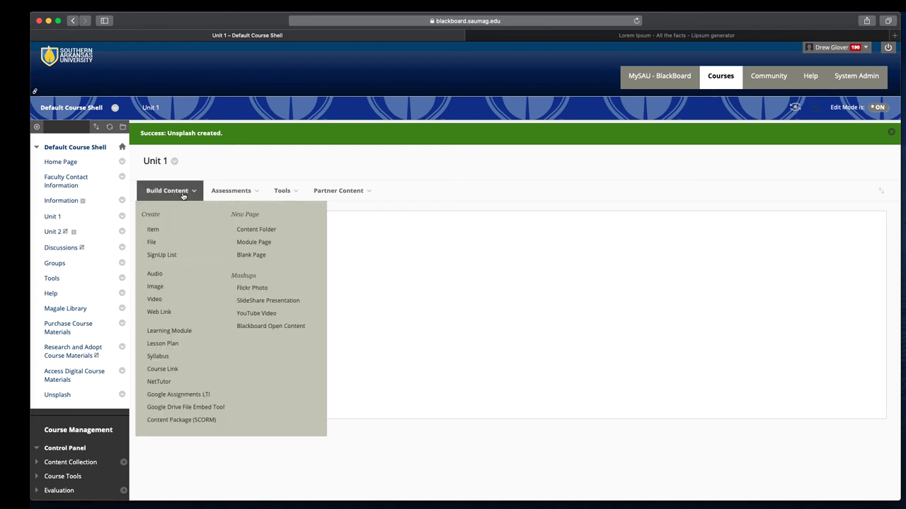
# Step: Create an item named Overview and paste the two Lorem Ipsum paragraphs as its text
pyautogui.click(167, 234)
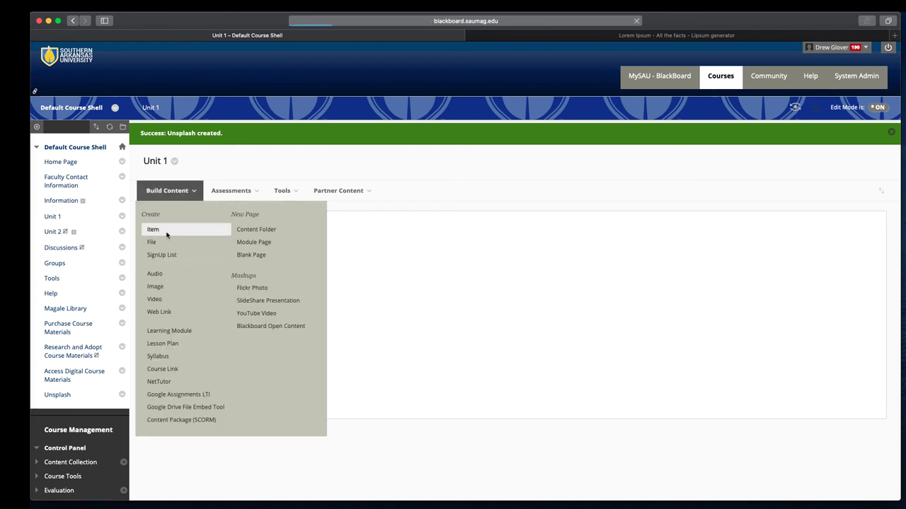
pyautogui.write('O')
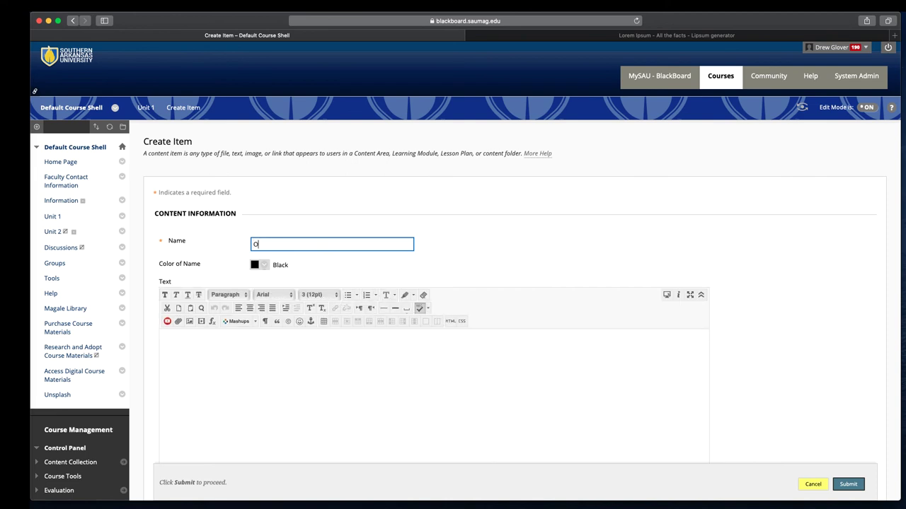
pyautogui.write('verview')
pyautogui.click(813, 35)
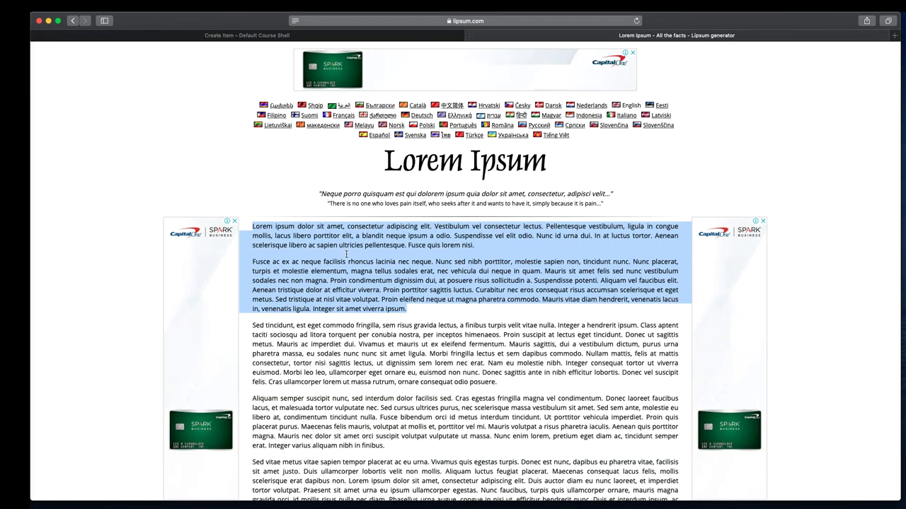
pyautogui.click(288, 363)
pyautogui.write('Lorem ipsum dolor sit amet, consectetur adipiscing elit. Vestibulum vel consectetur lectus. Pellentesque vestibulum, ligula in congue mollis, lacus libero porttitor elit, a blandit neque ipsum a odio. Suspendisse vel elit odio. Nunc id urna dui. In at luctus tortor. Aenean scelerisque libero ac sapien ultricies pellentesque. Fusce quis lorem nisi.  Fusce ac ex ac neque facilisis rhoncus lacinia nec neque. Nunc sed nibh porttitor, molestie sapien non, tincidunt nunc. Nunc placerat, turpis et molestie elementum, magna tellus sodales erat, nec vehicula dui neque in quam. Mauris sit amet felis sed nunc vestibulum sodales nec non magna. Proin condimentum dignissim dui, at posuere risus sollicitudin a. Suspendisse potenti. Aliquam vel faucibus elit. Aenean tristique dolor at efficitur viverra. Proin porttitor sagittis luctus. Curabitur nec eros consequat risus accumsan scelerisque et eget metus. Sed tristique at nisl vitae volutpat. Proin eleifend neque ut magna pharetra commodo. Mauris vitae diam hendrerit, venenatis lacus in, venenatis ligula. Integer sit amet viverra ipsum.')
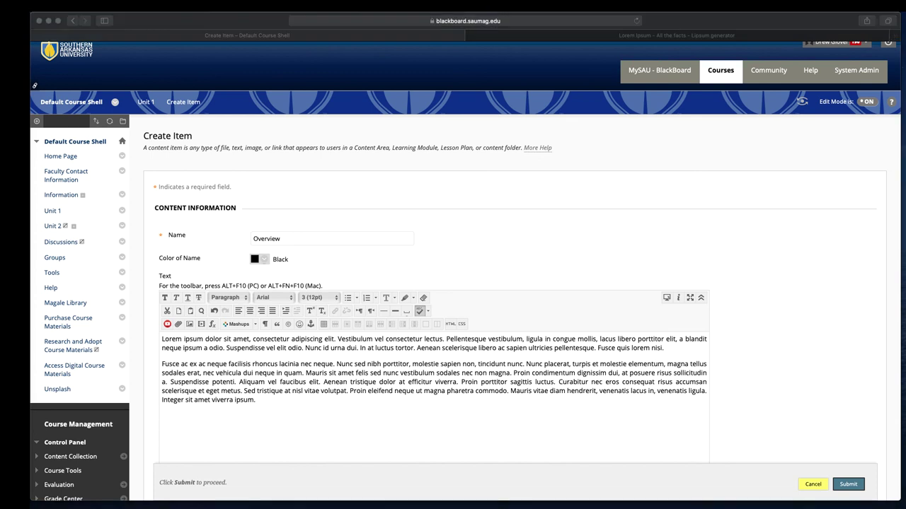
pyautogui.click(318, 419)
pyautogui.write('https://unsplash.com/')
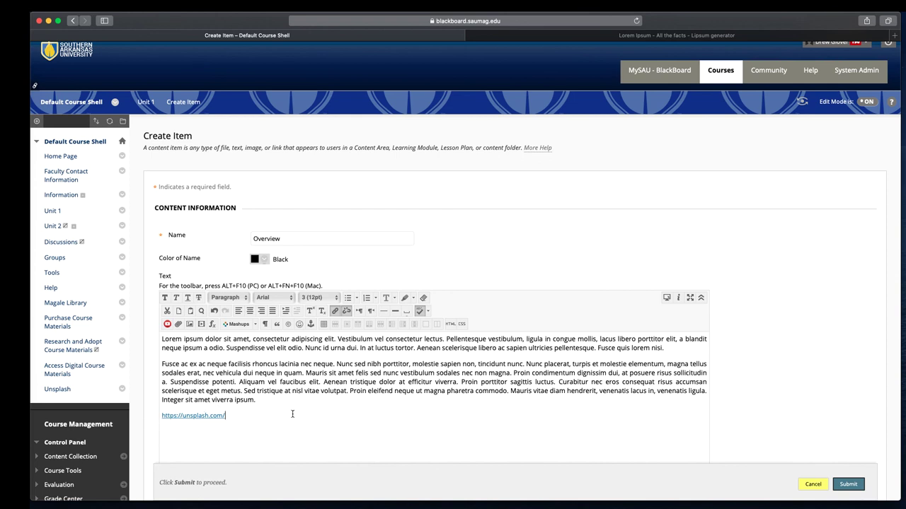
pyautogui.moveTo(247, 416); pyautogui.dragTo(138, 418)
pyautogui.click(346, 312)
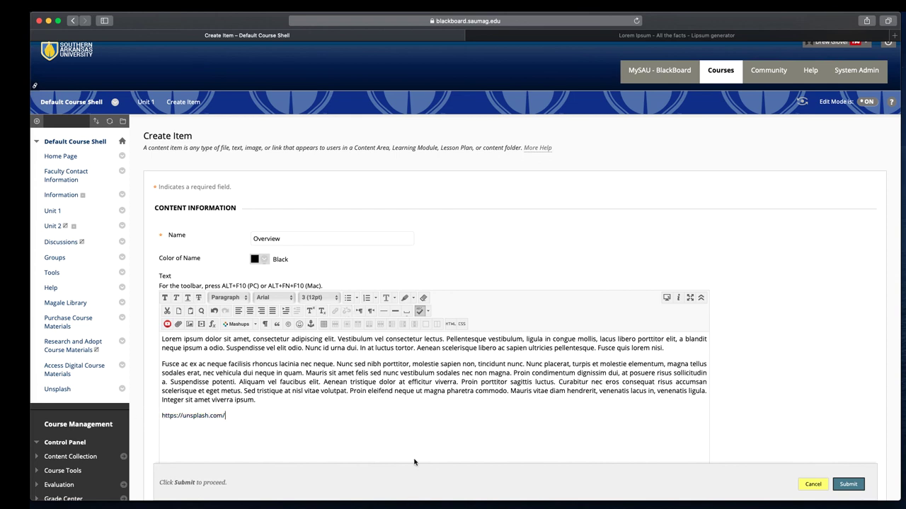
pyautogui.scroll(-3, 402, 460)
pyautogui.moveTo(244, 367); pyautogui.dragTo(161, 363)
pyautogui.press('super+c')
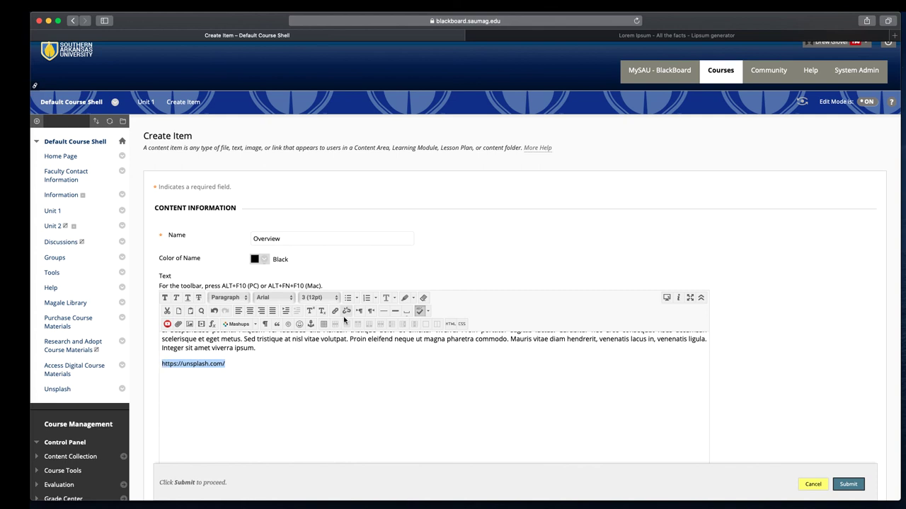
pyautogui.click(336, 313)
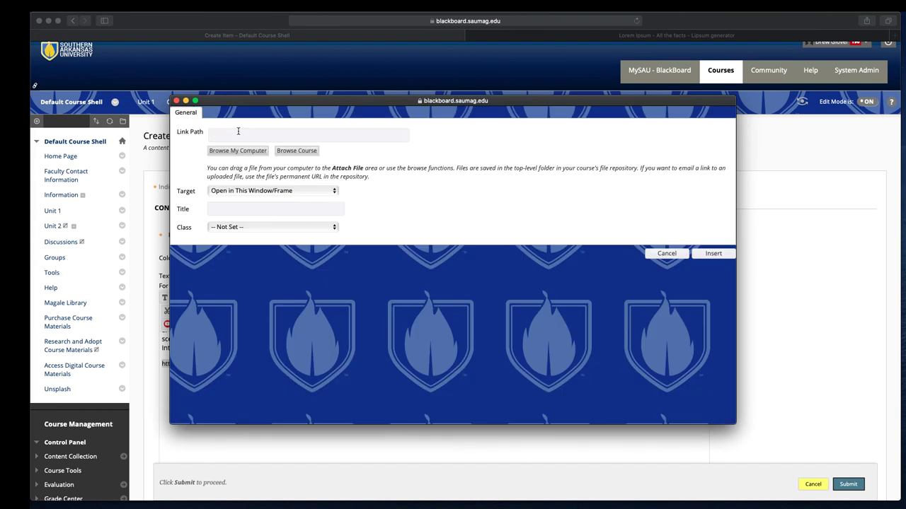
pyautogui.press('super+v')
pyautogui.click(315, 133)
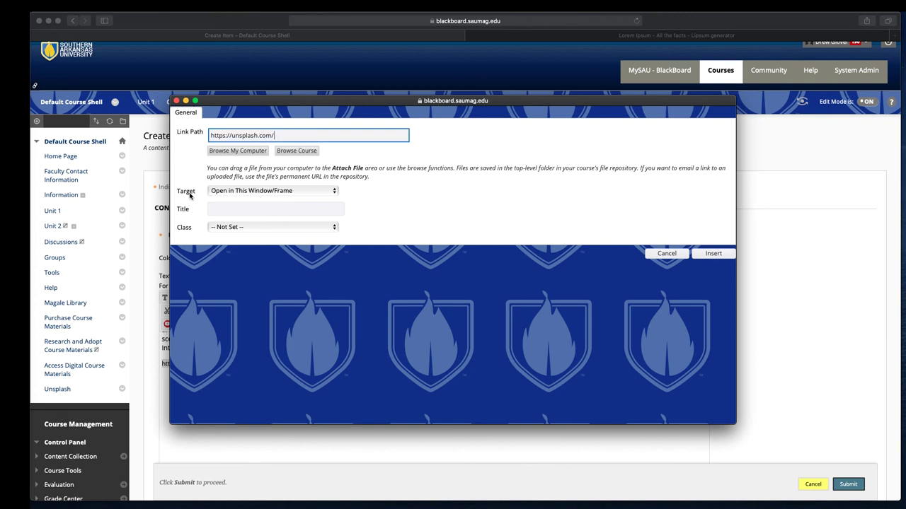
pyautogui.click(245, 193)
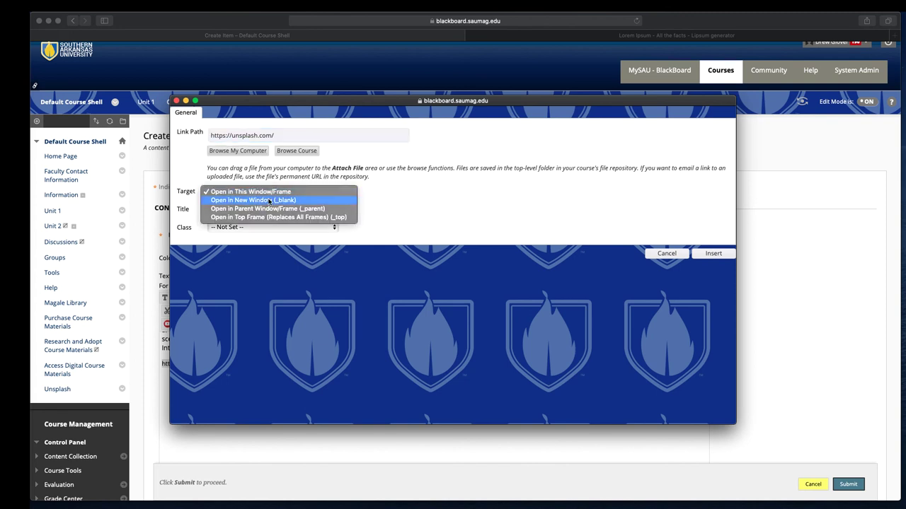
pyautogui.click(268, 201)
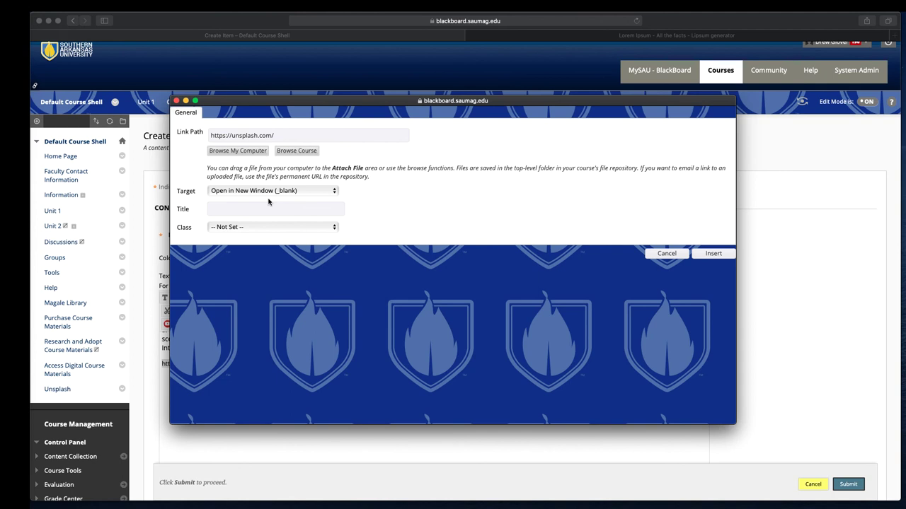
pyautogui.click(266, 209)
pyautogui.write('A')
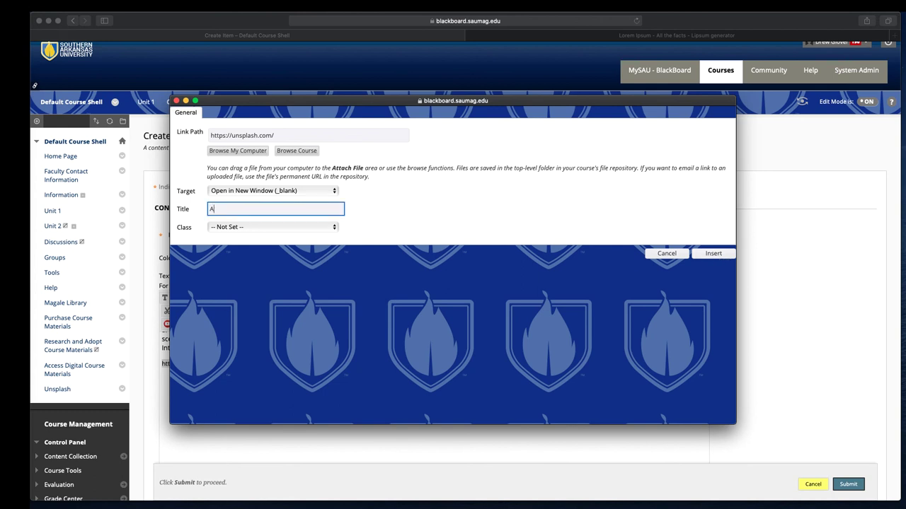
pyautogui.write('lt Text')
pyautogui.click(711, 254)
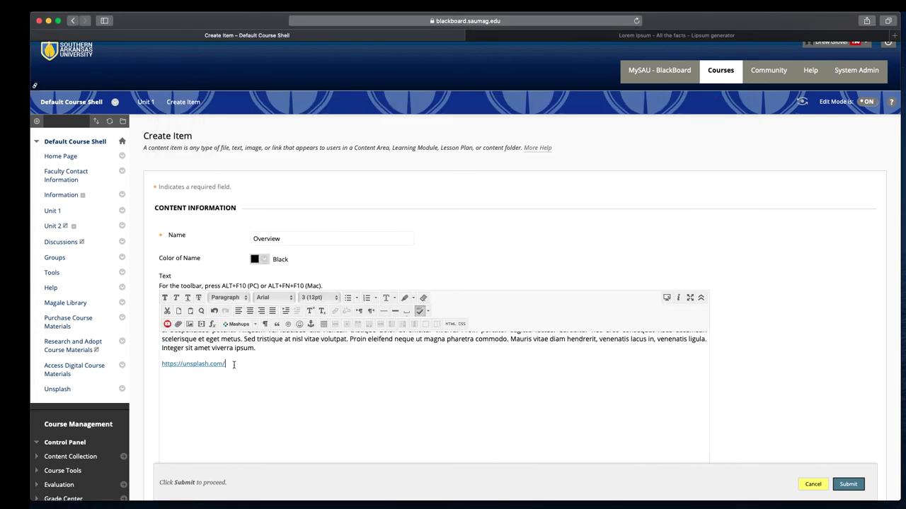
# Step: Submit the Overview item and close the Unsplash tab to return to Unit 1
pyautogui.scroll(-3, 859, 416)
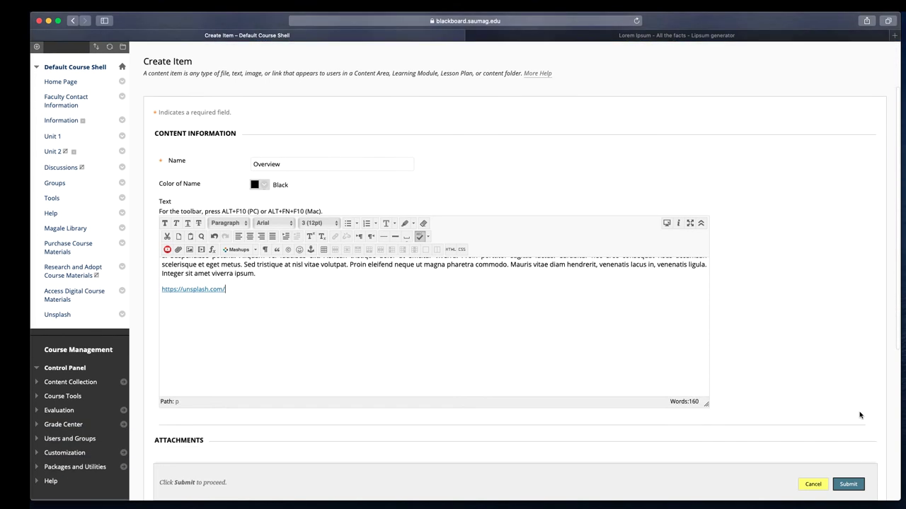
pyautogui.click(848, 484)
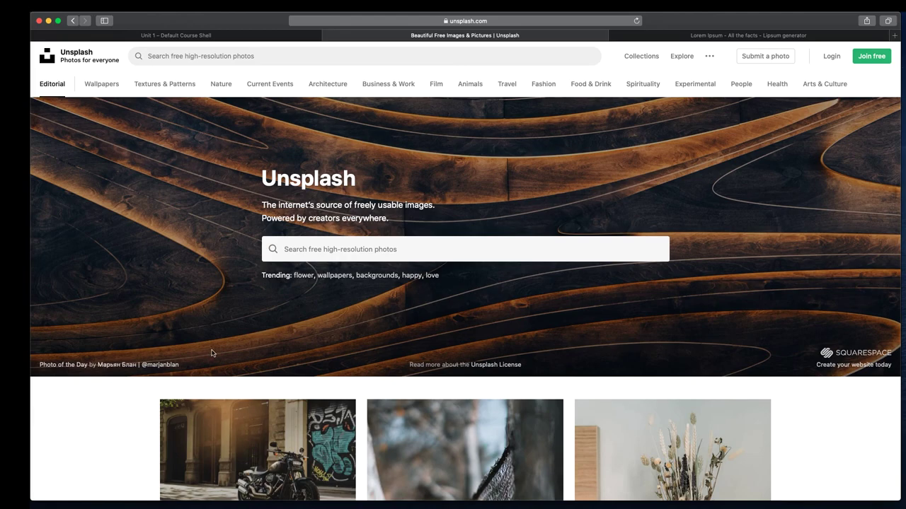
pyautogui.click(328, 36)
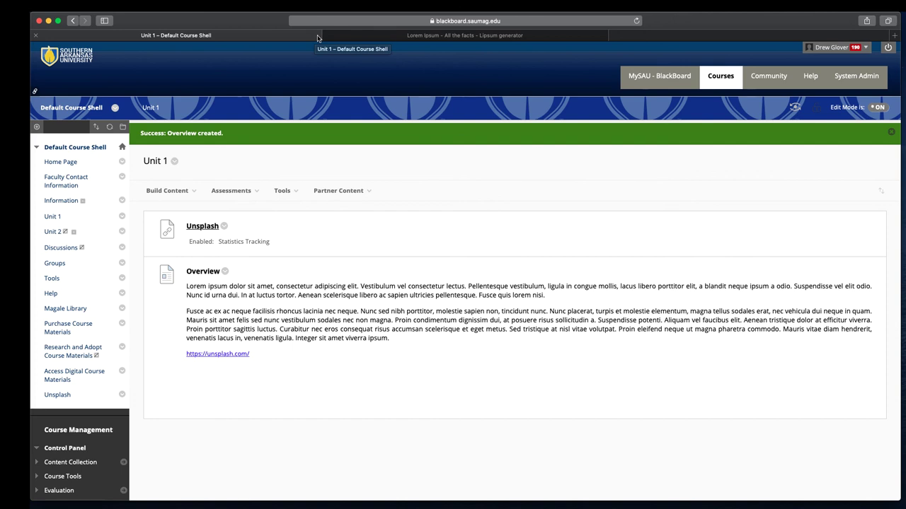
pyautogui.click(37, 127)
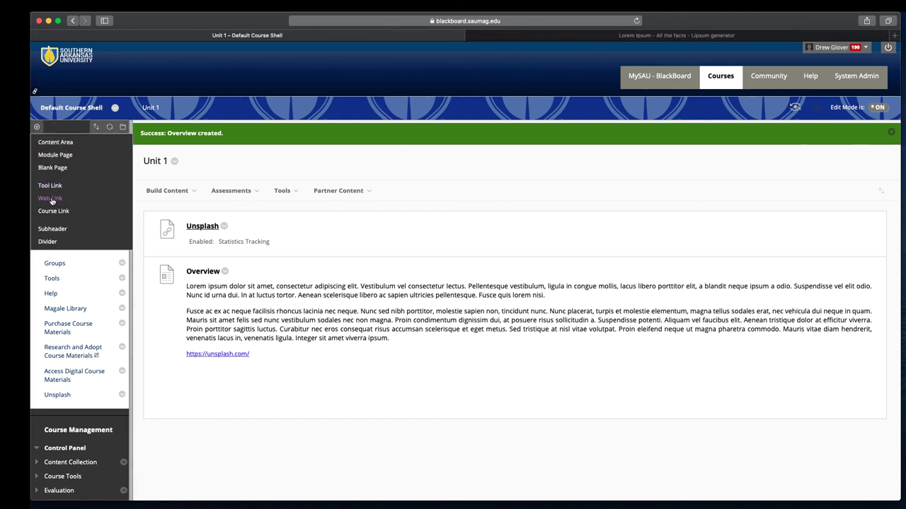
pyautogui.click(180, 191)
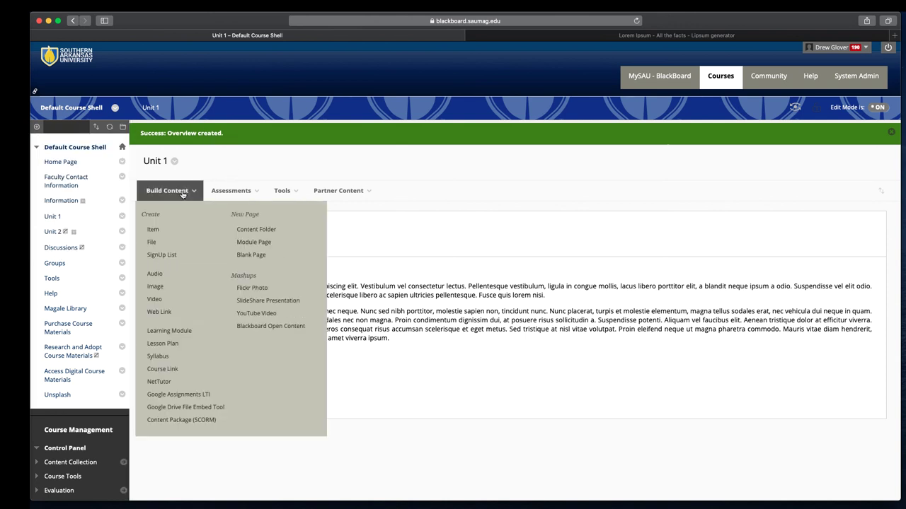